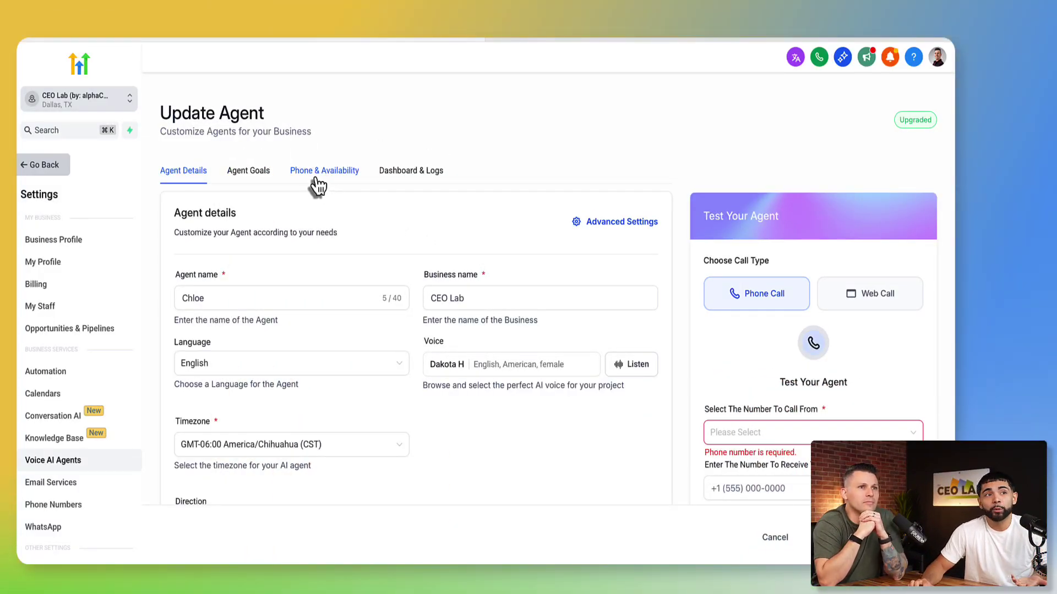
Show Chloe's Phone & Availability settings and scroll down to the phone number field
click(315, 178)
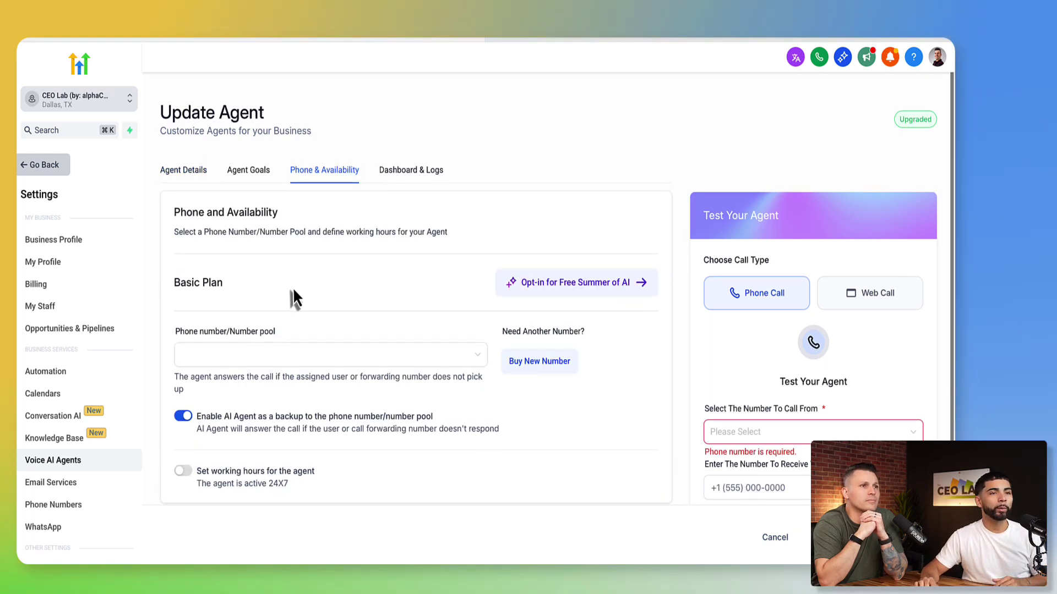
scroll(293, 292, down, 1)
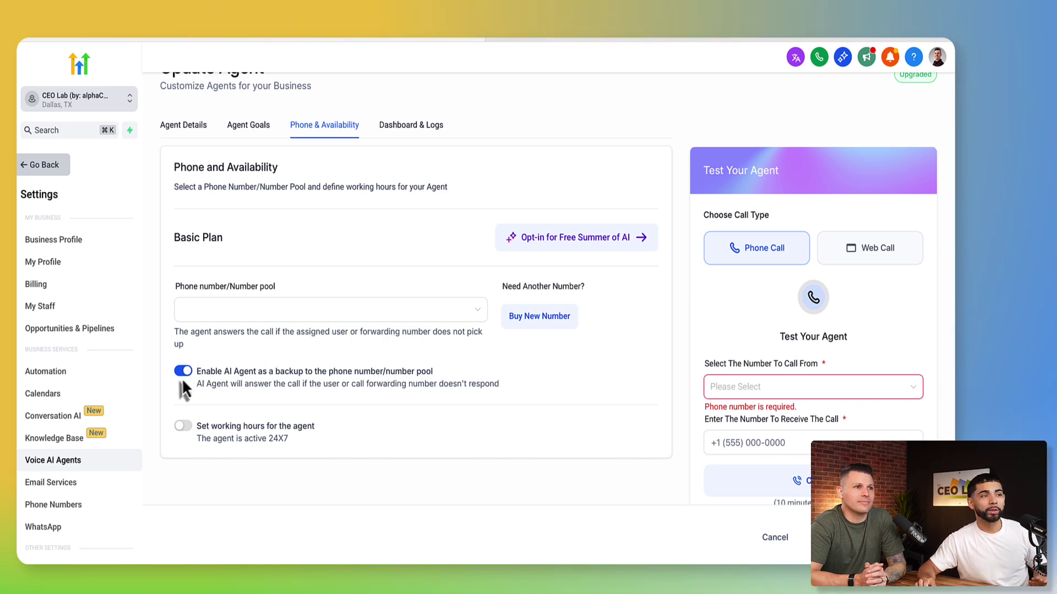
Leave Chloe's number pool empty and switch to the Opt In → Outbound Voice AI workflow tab
click(466, 318)
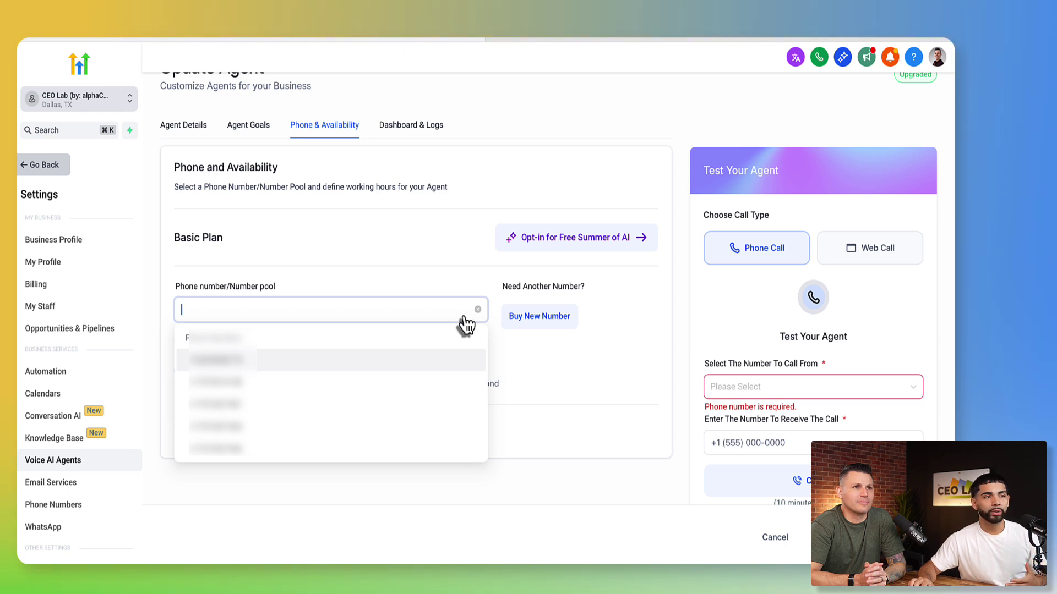
click(253, 365)
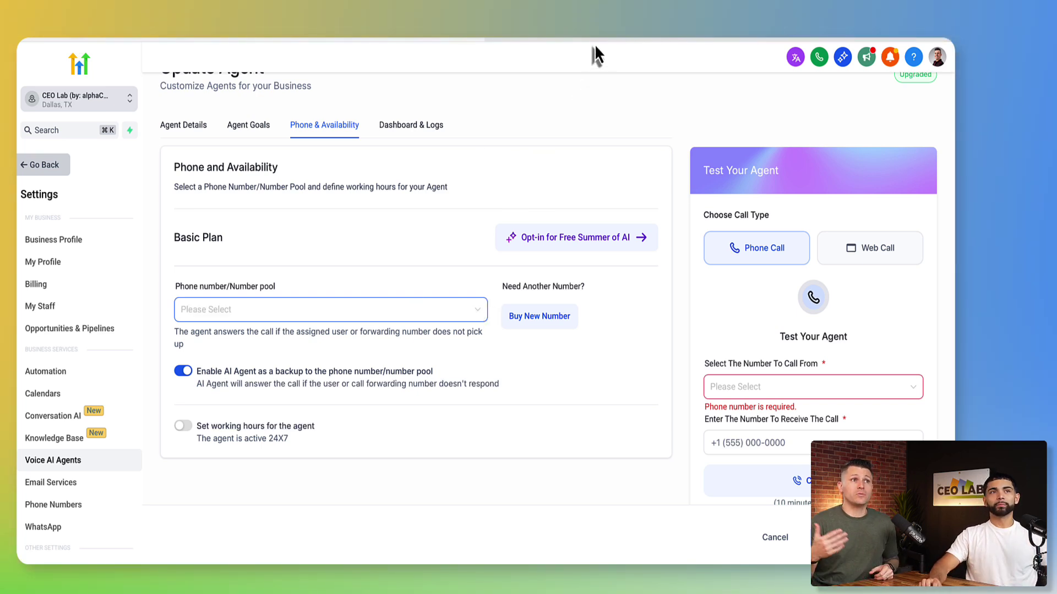
mouse_move(596, 37)
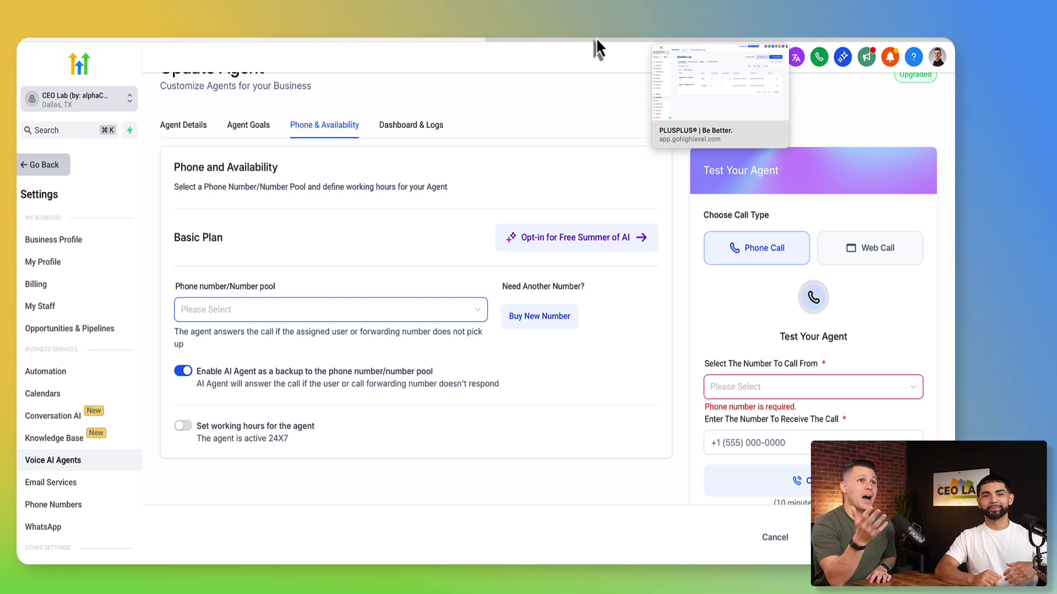
click(596, 40)
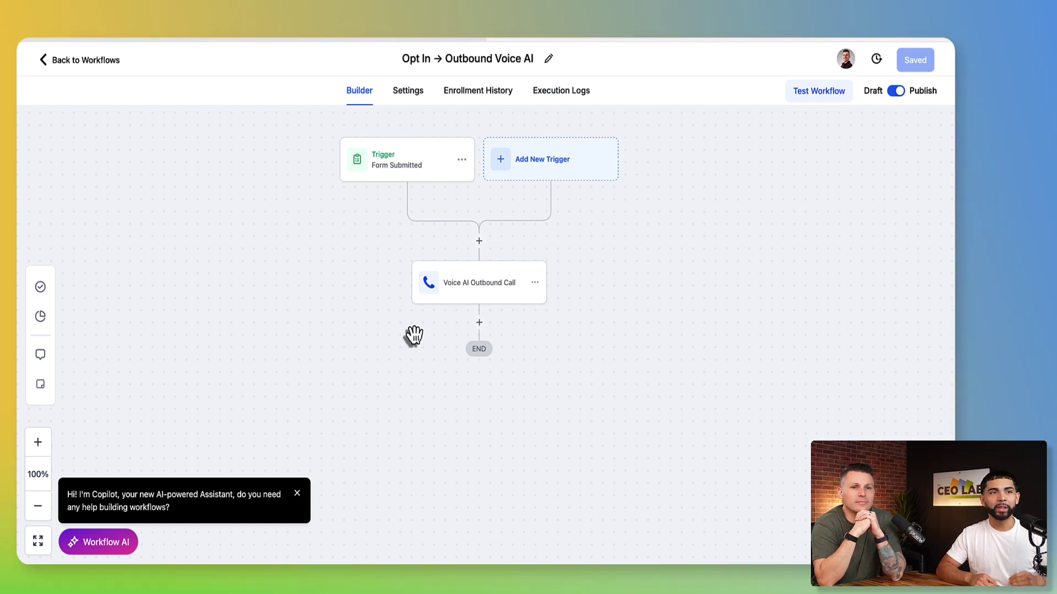
Assign Chloe as the AI agent on the Voice AI Outbound Call step and close its settings
click(460, 300)
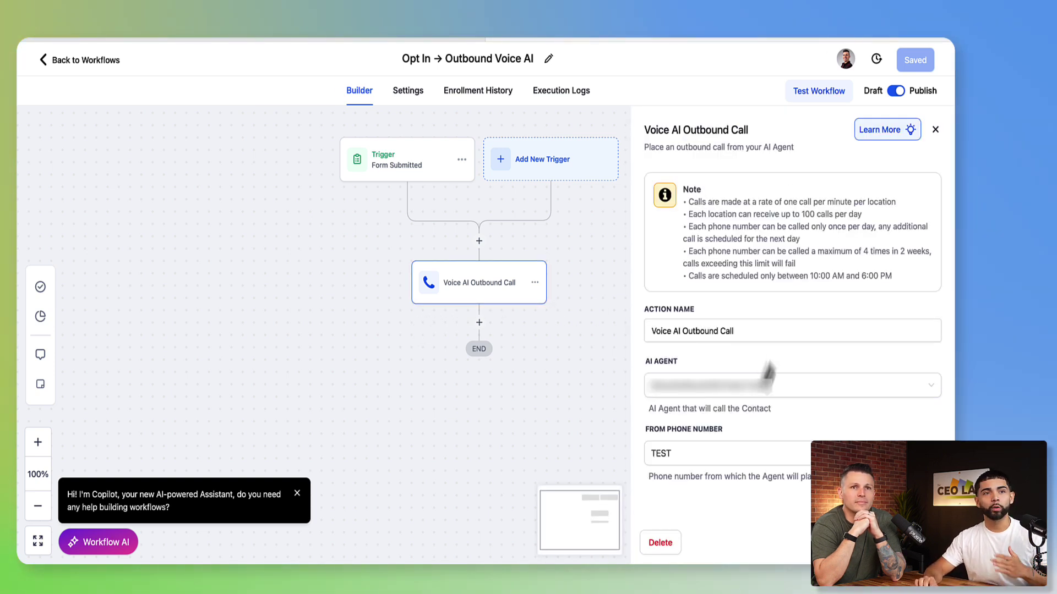
click(816, 389)
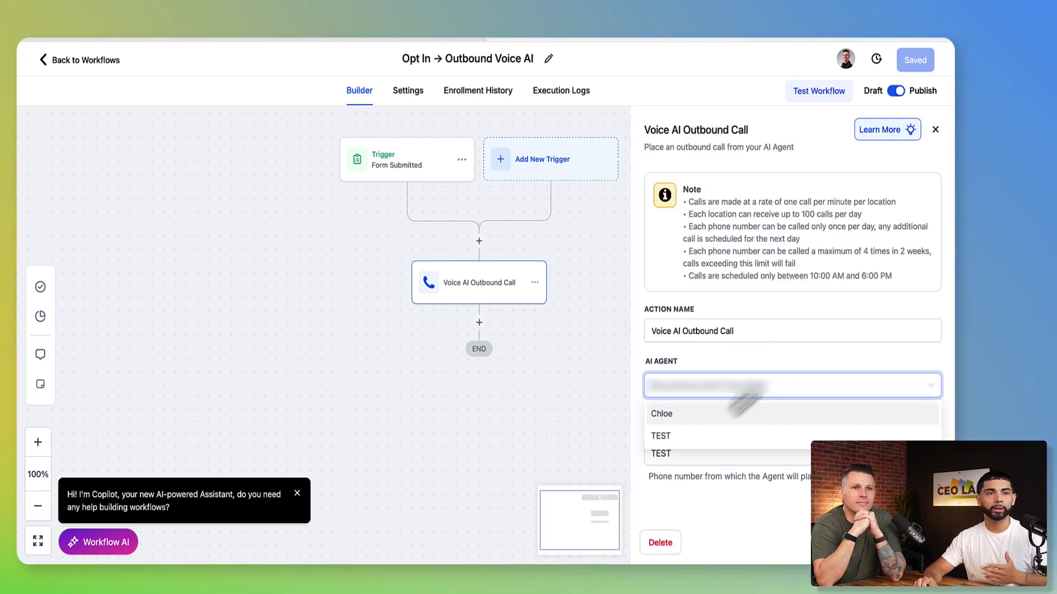
click(715, 414)
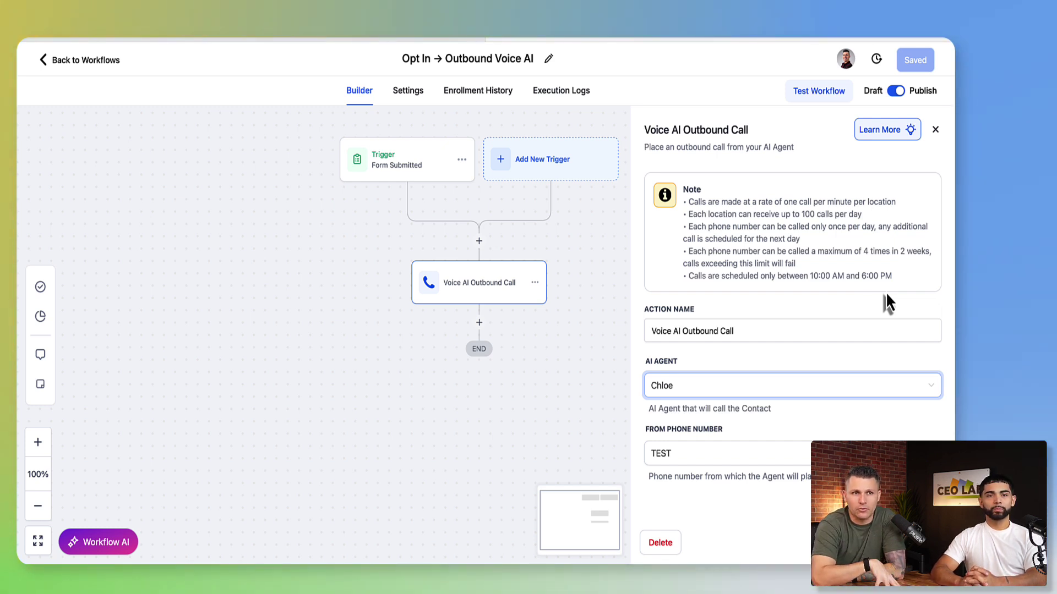
click(585, 255)
scroll(586, 256, up, 5)
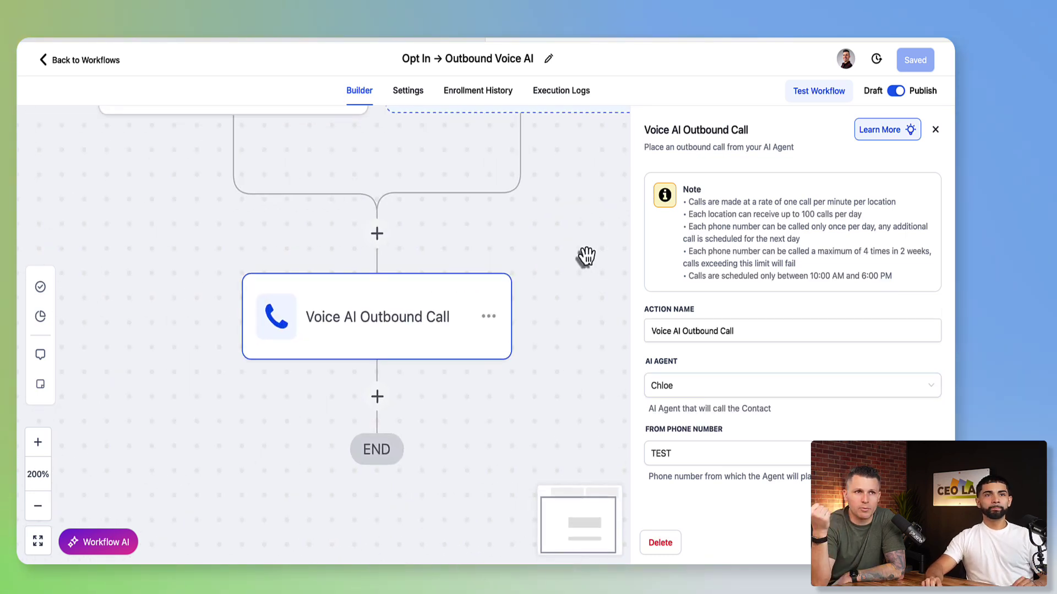
click(935, 130)
scroll(761, 389, down, 5)
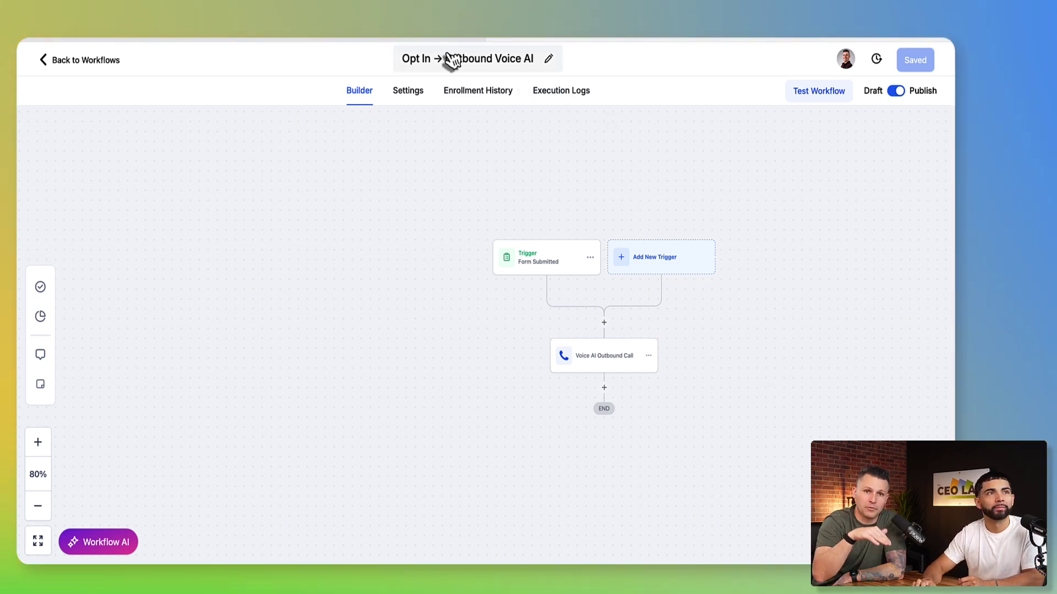
Recheck the agent's phone number list on Phone & Availability, leaving no number assigned
click(429, 40)
click(425, 319)
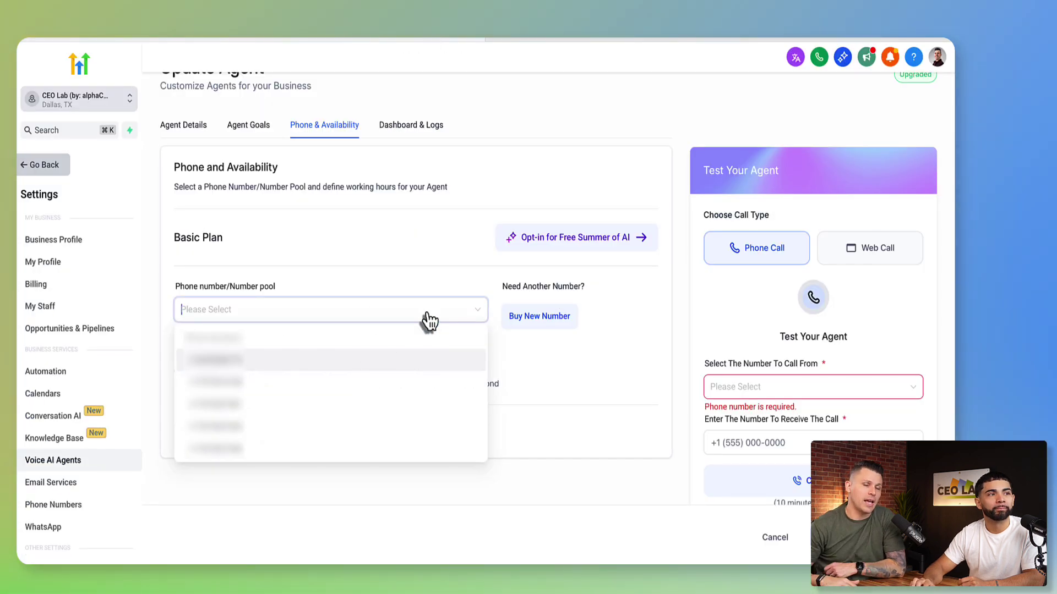
click(274, 367)
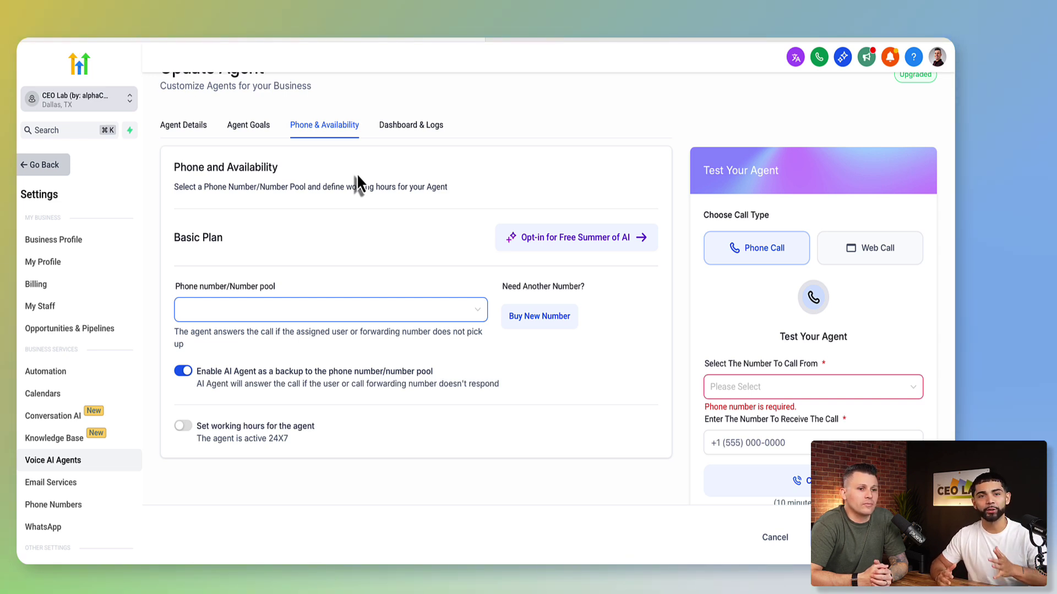
Return from the Opt In → Outbound Voice AI builder to the TEST Outbound workflow list
click(545, 41)
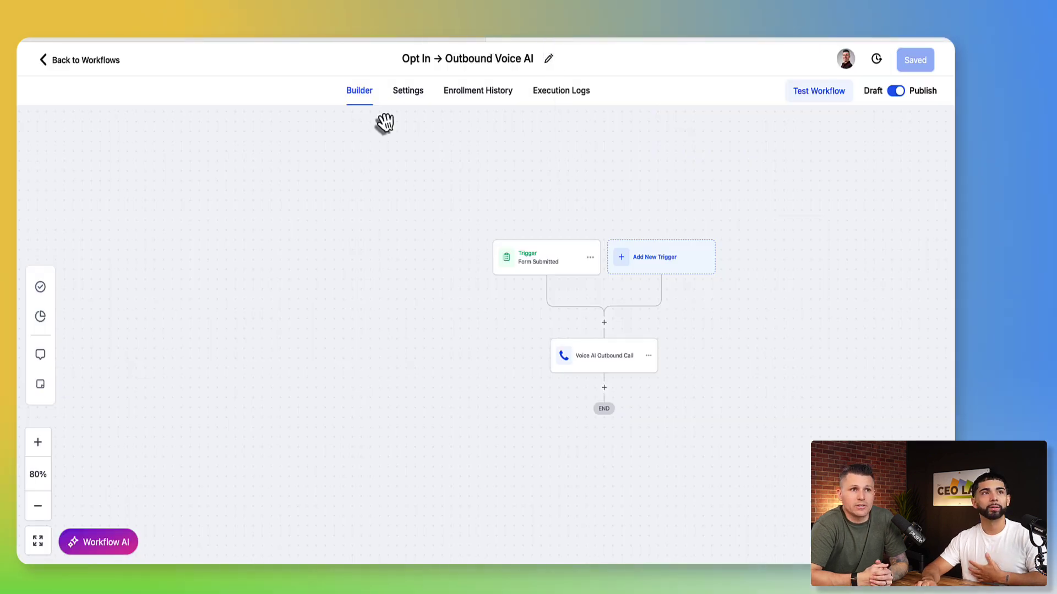
click(86, 61)
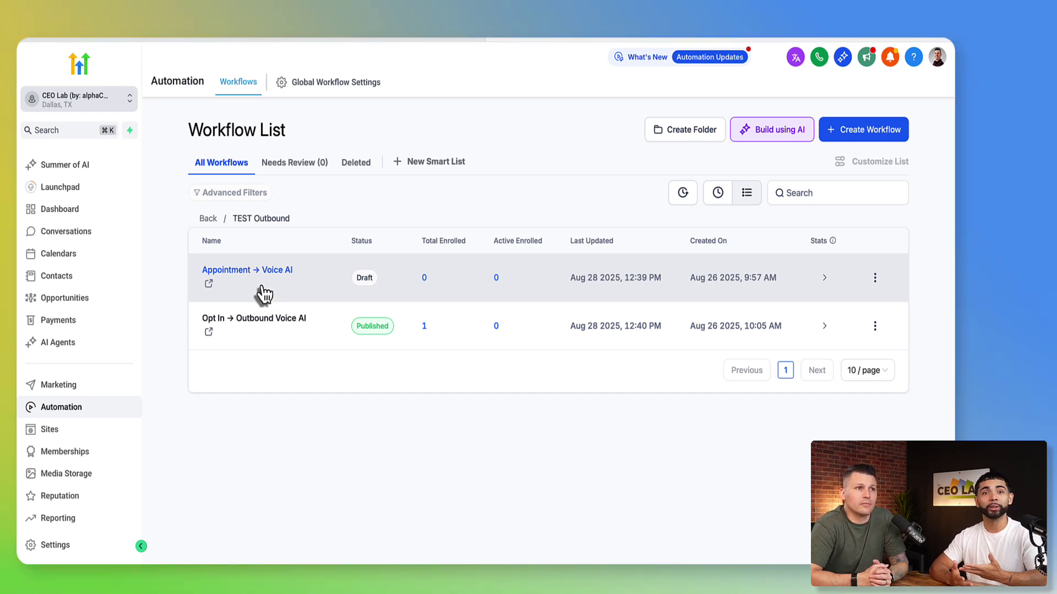
Open the draft Appointment → Voice AI workflow to view its trigger, wait and call steps
click(263, 294)
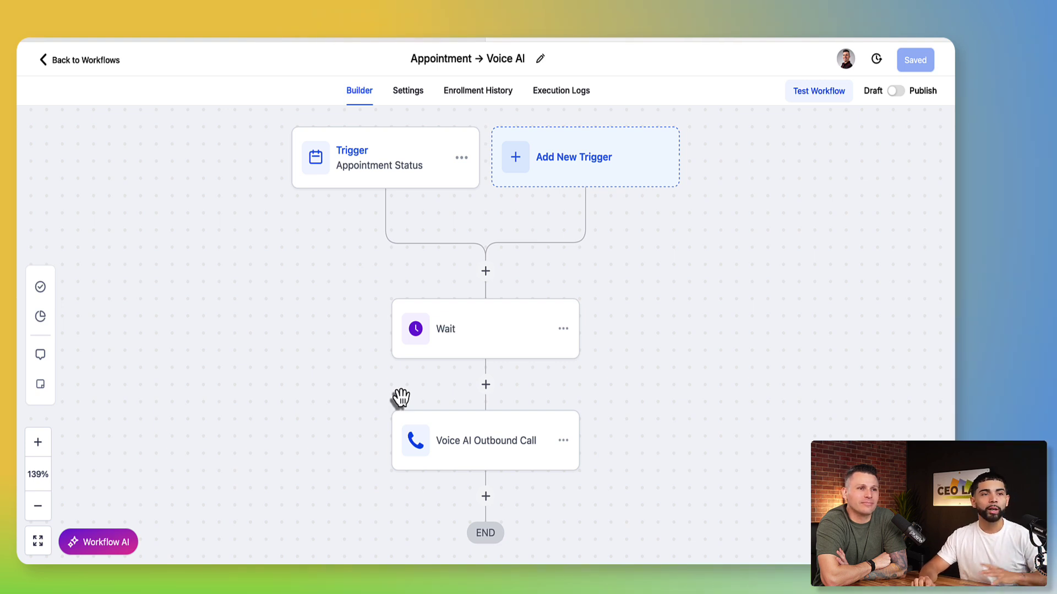
Inspect the Voice AI Outbound Call step's settings, then return to the TEST Outbound list
click(495, 457)
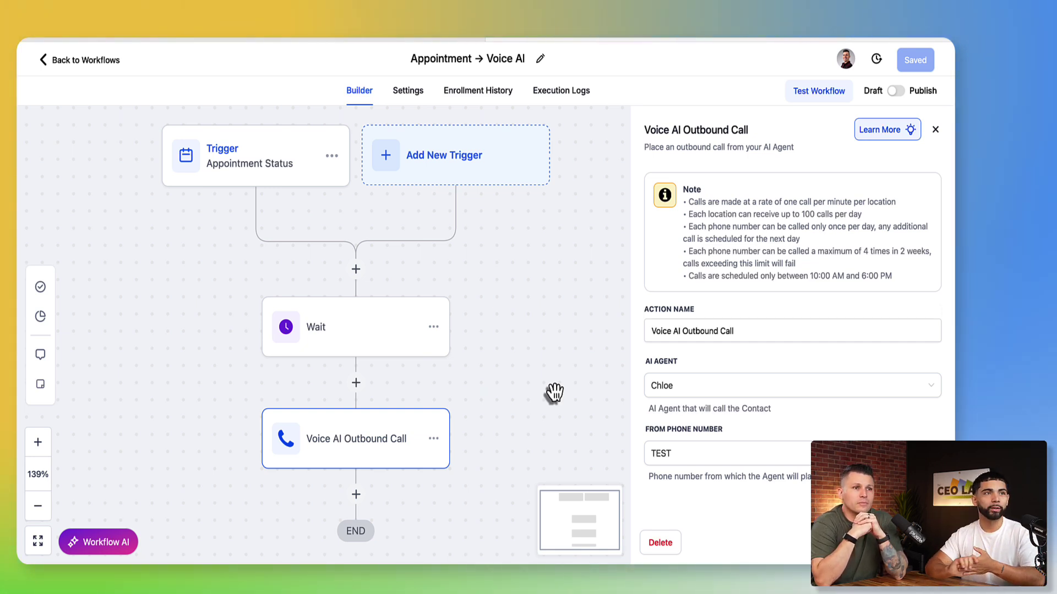
click(95, 61)
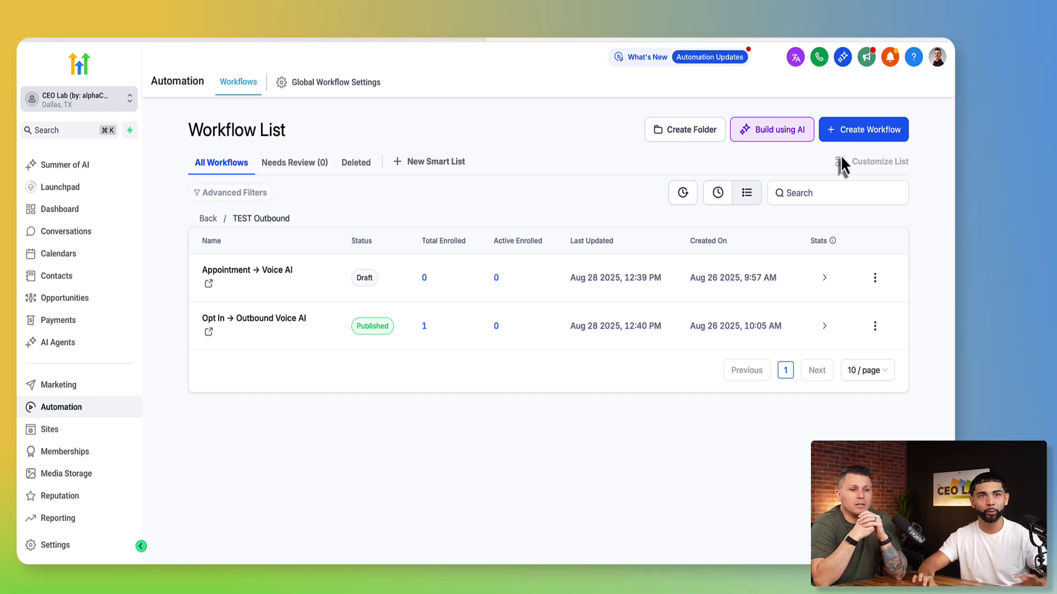
click(854, 132)
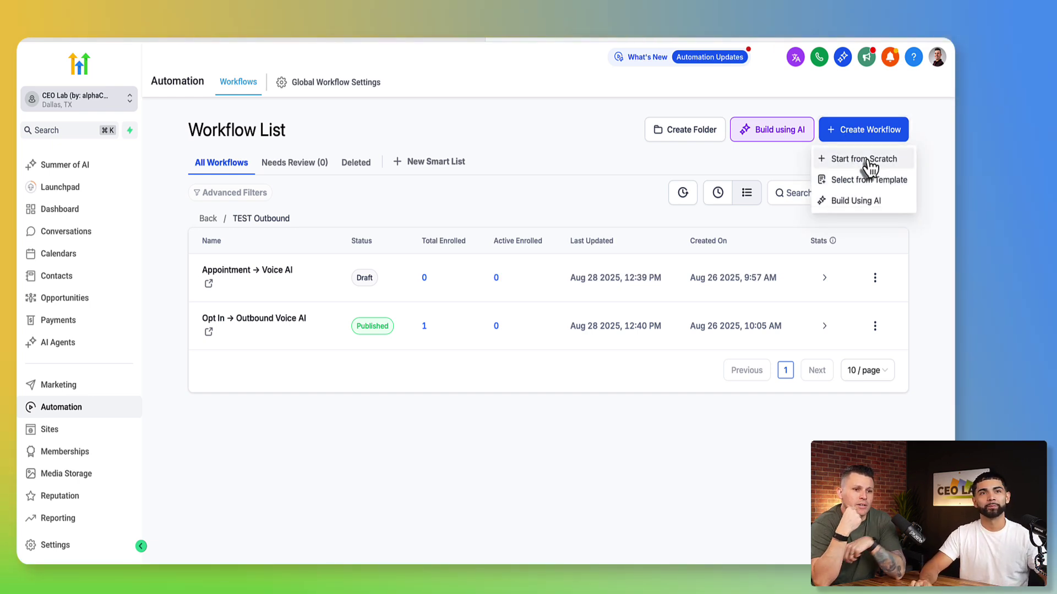
click(857, 160)
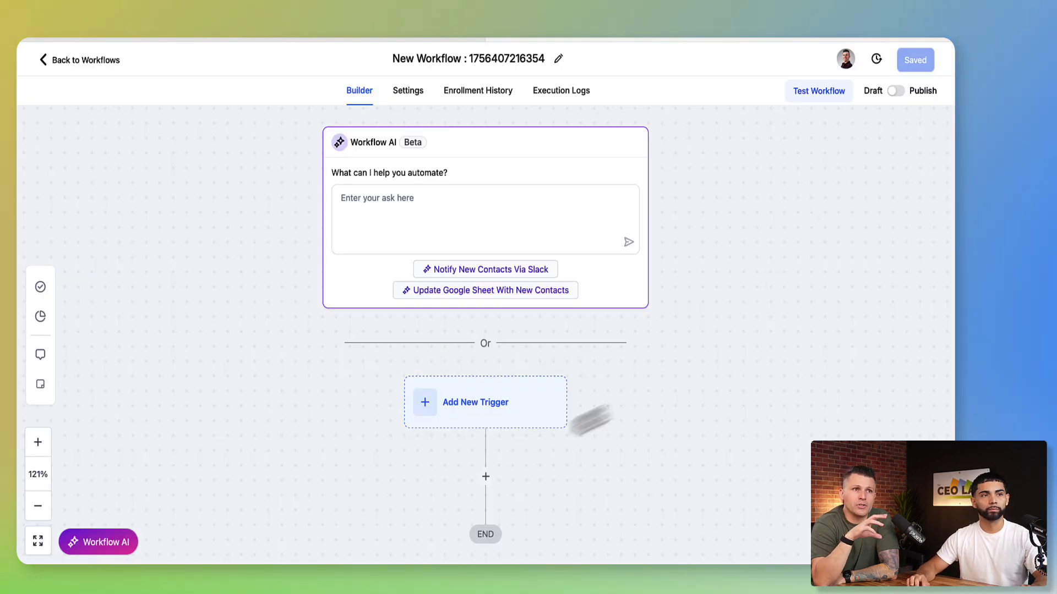
Search 'paym' and set Payment Received as the new workflow's trigger, then add a step
click(477, 421)
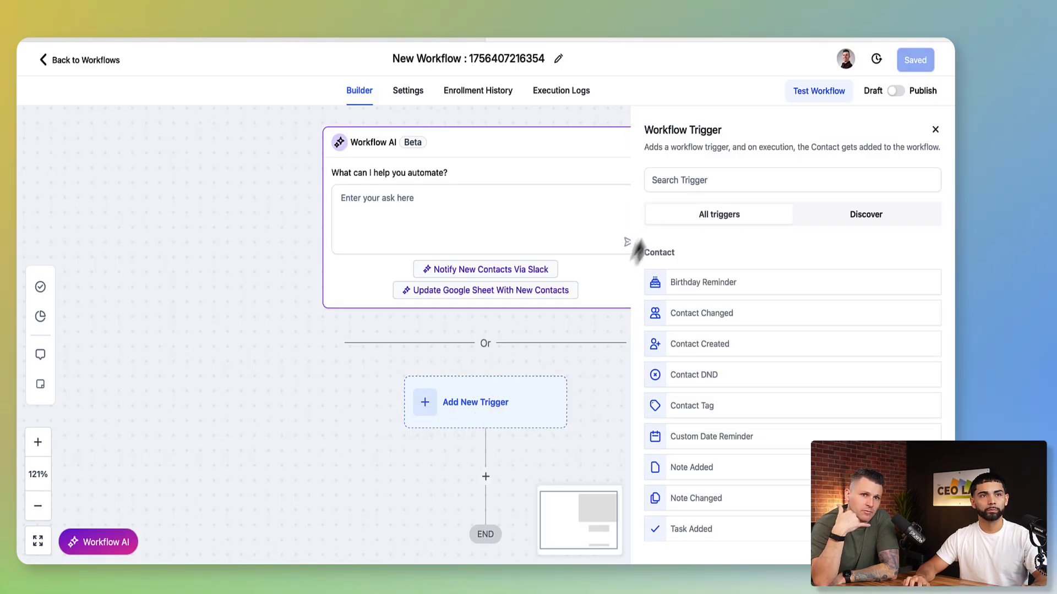
click(675, 186)
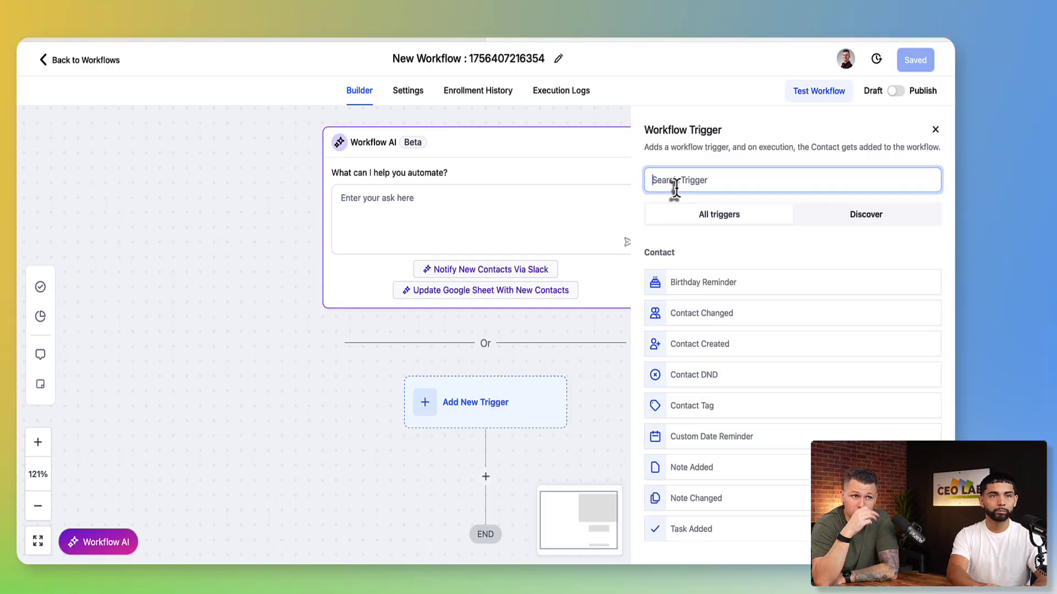
text(pat)
key(BackSpace)
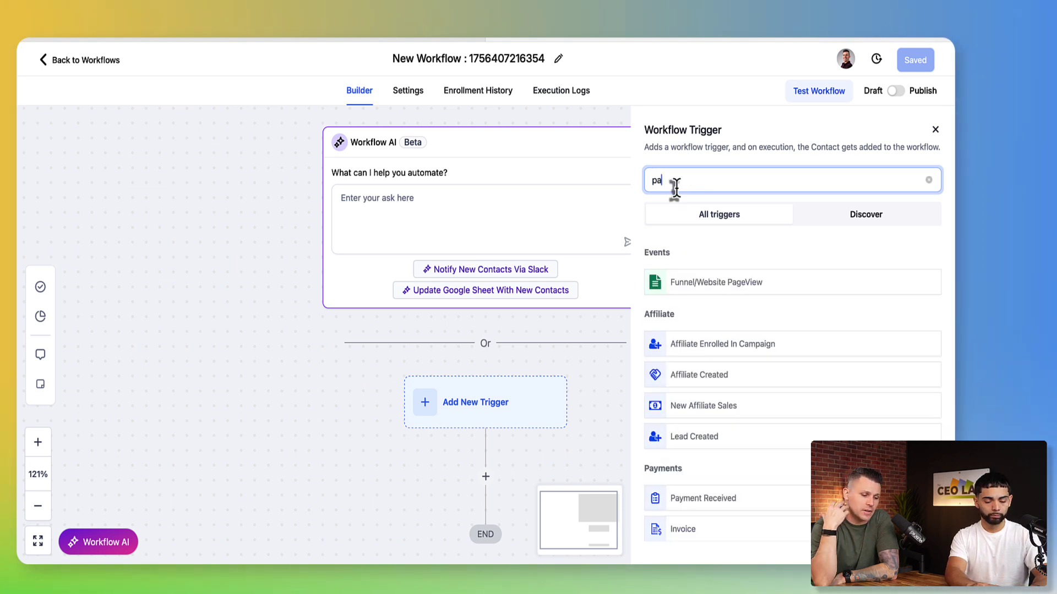
text(ym)
click(709, 283)
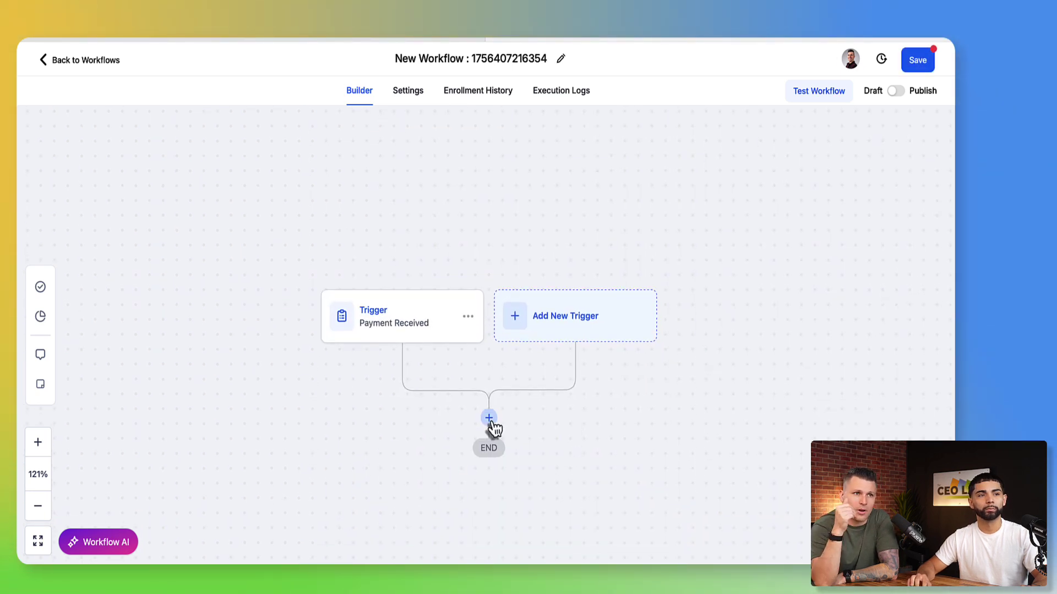
click(492, 427)
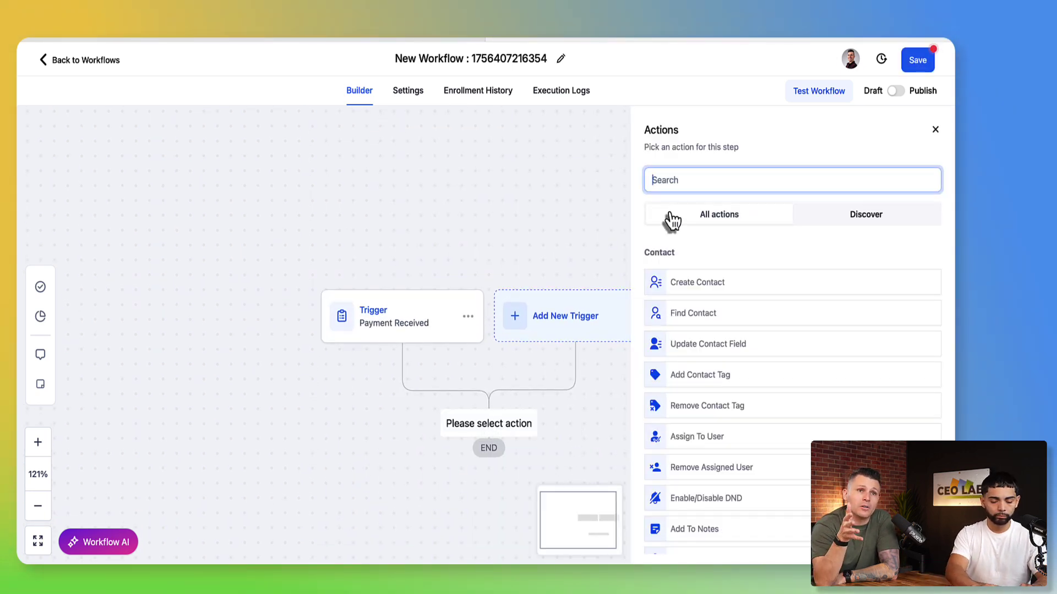
Add a Voice AI Outbound Call action with the AI agent and 'TEST' number, then save
text(outbo)
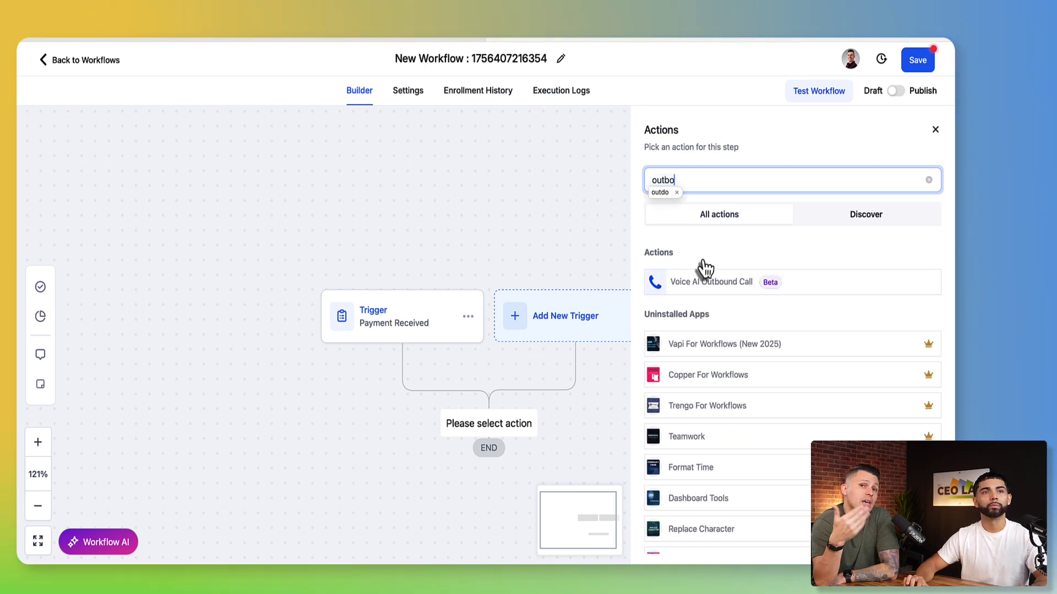
click(702, 284)
click(691, 392)
click(684, 416)
click(685, 458)
text(TEST)
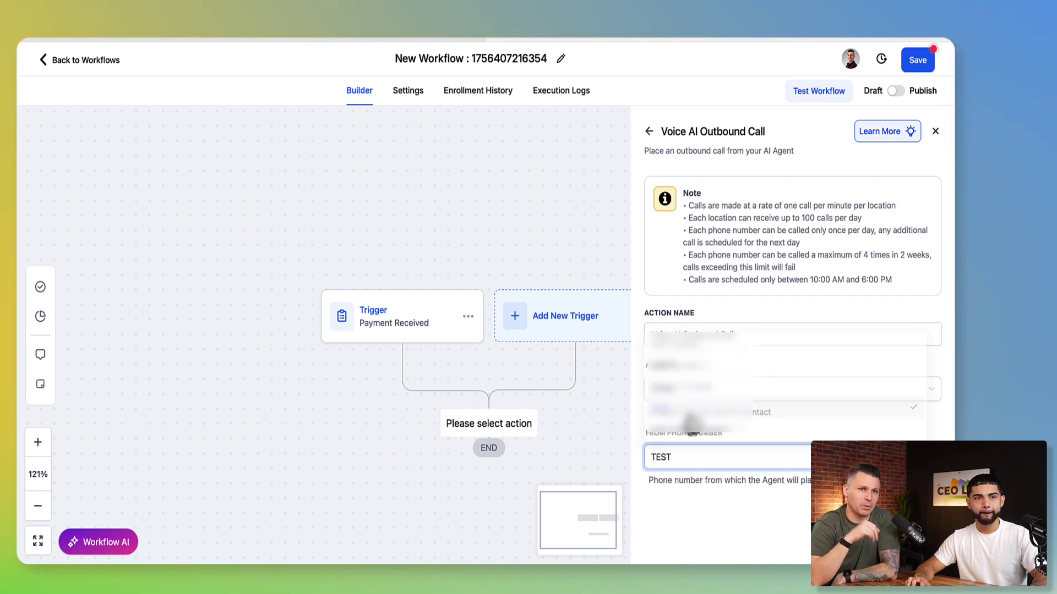
click(909, 548)
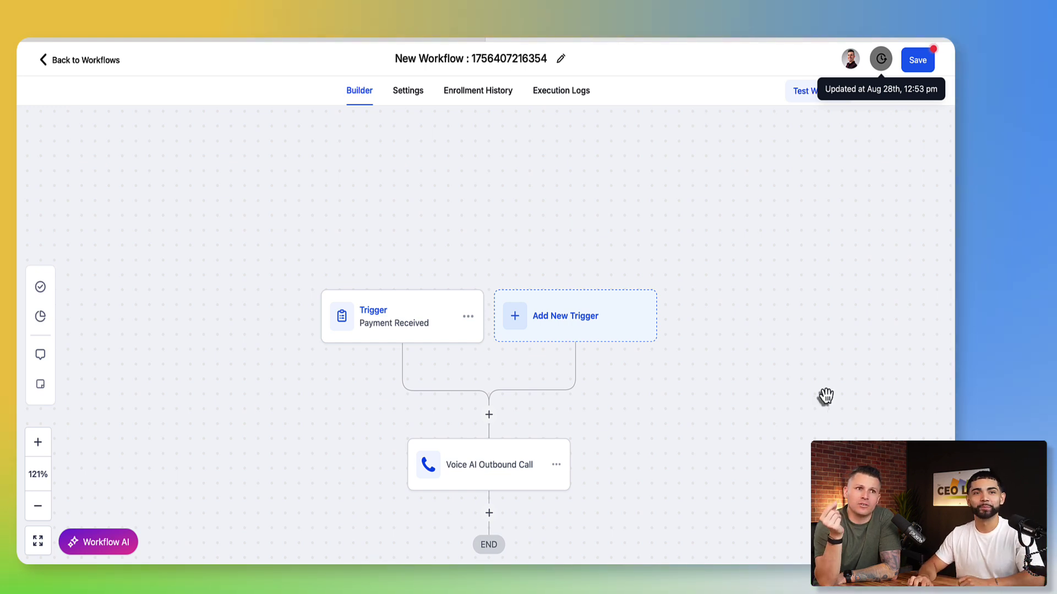
click(916, 69)
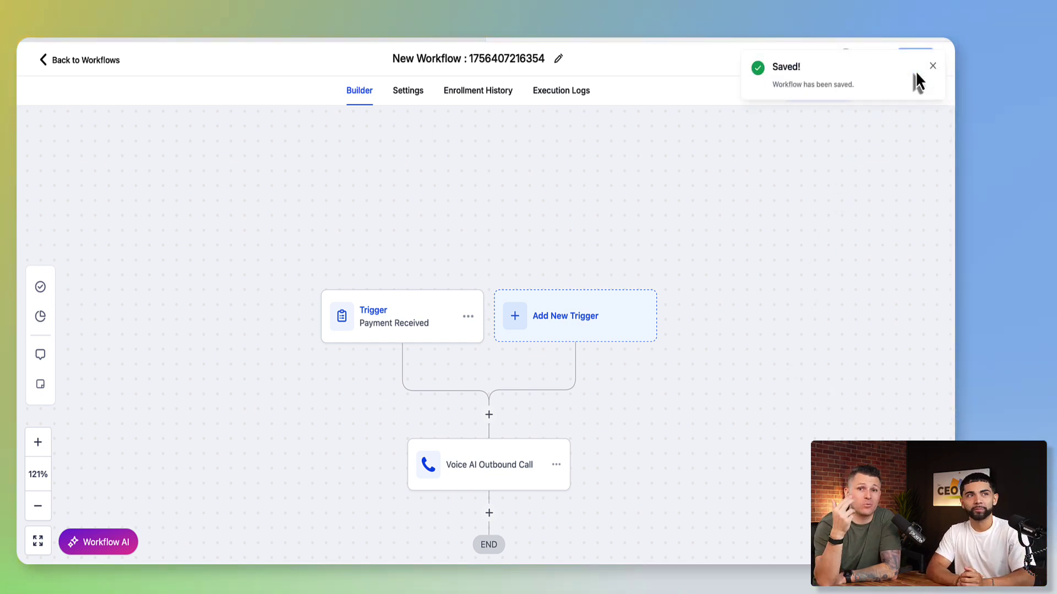
Replace the workflow title with 'Post Purchase → Outbound Voice A.I. Call', fixing typos such as 'A.I.'
double_click(483, 65)
key(ctrl+a)
text(Po)
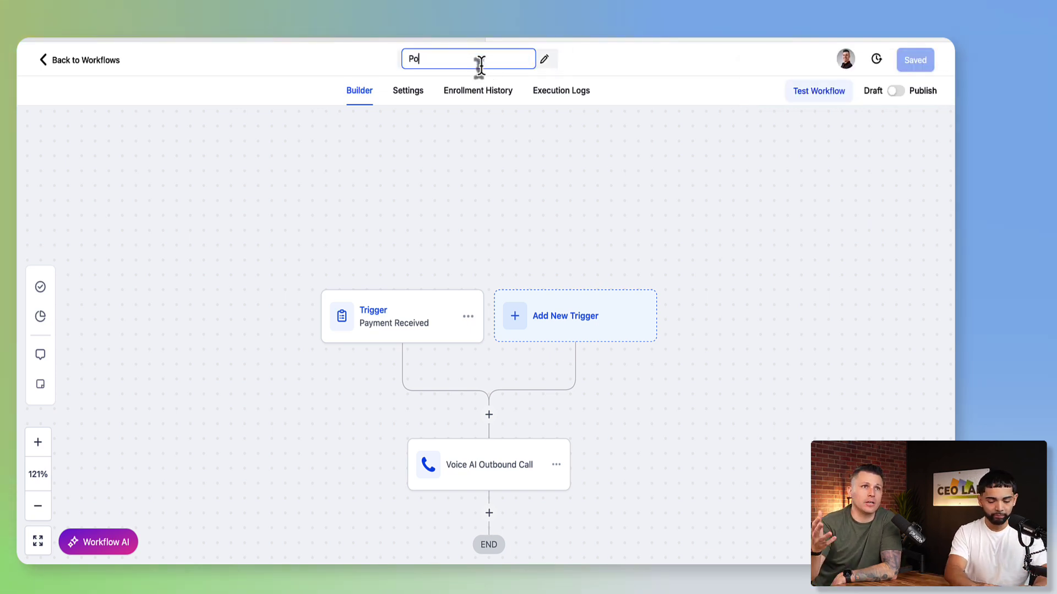
text(st p)
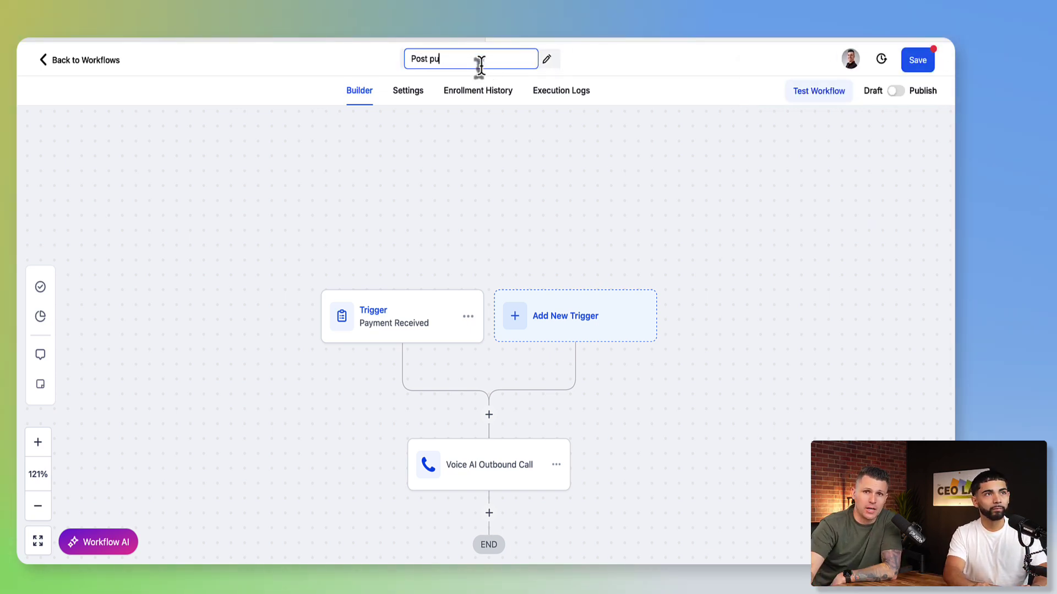
key(BackSpace)
text(Purc)
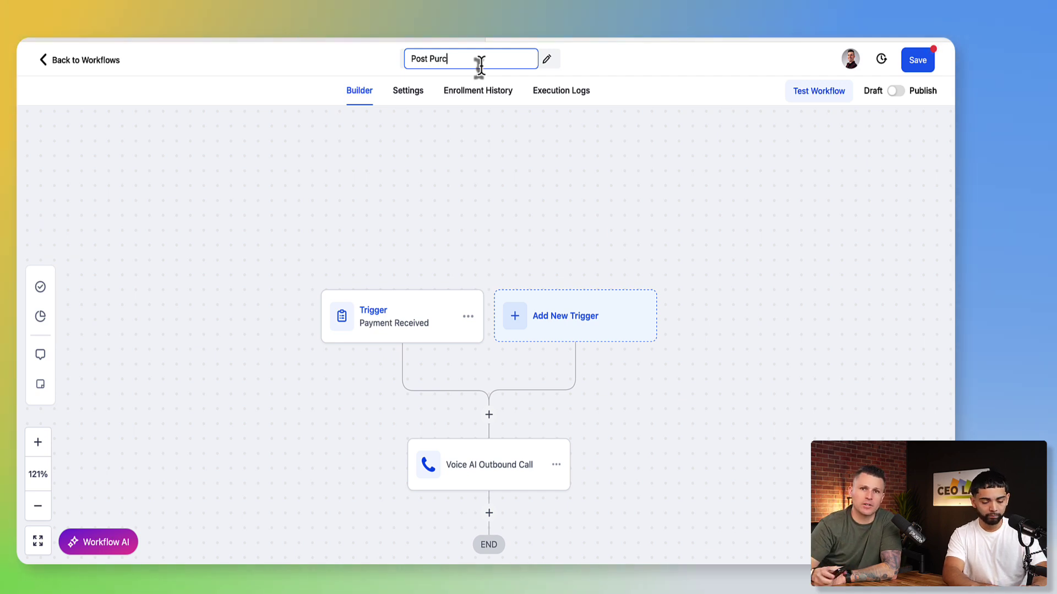
text(hase →)
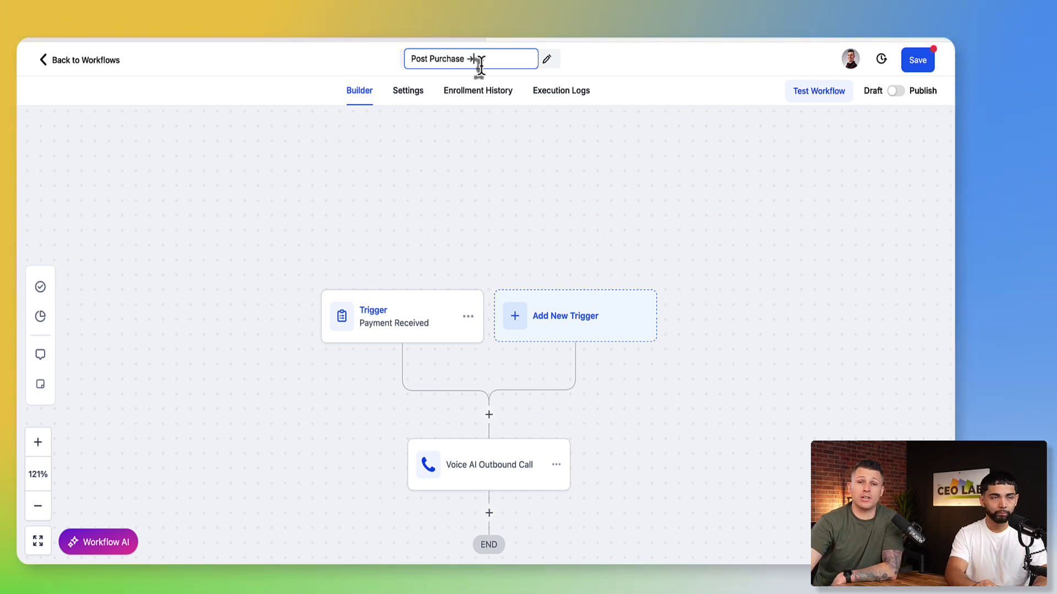
text( Votbou)
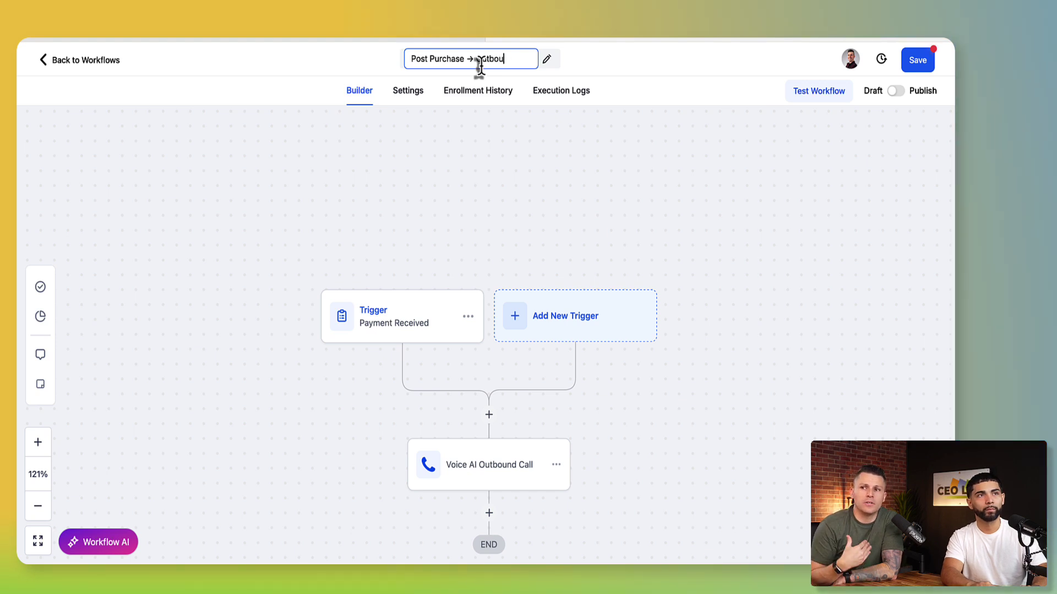
text(nd Voice )
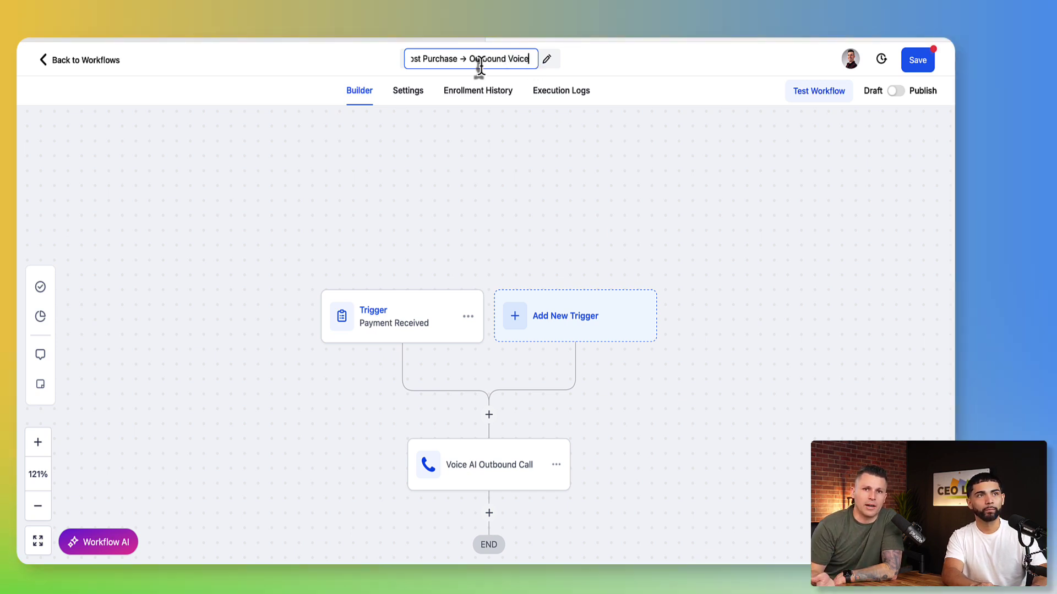
text(Ai Call)
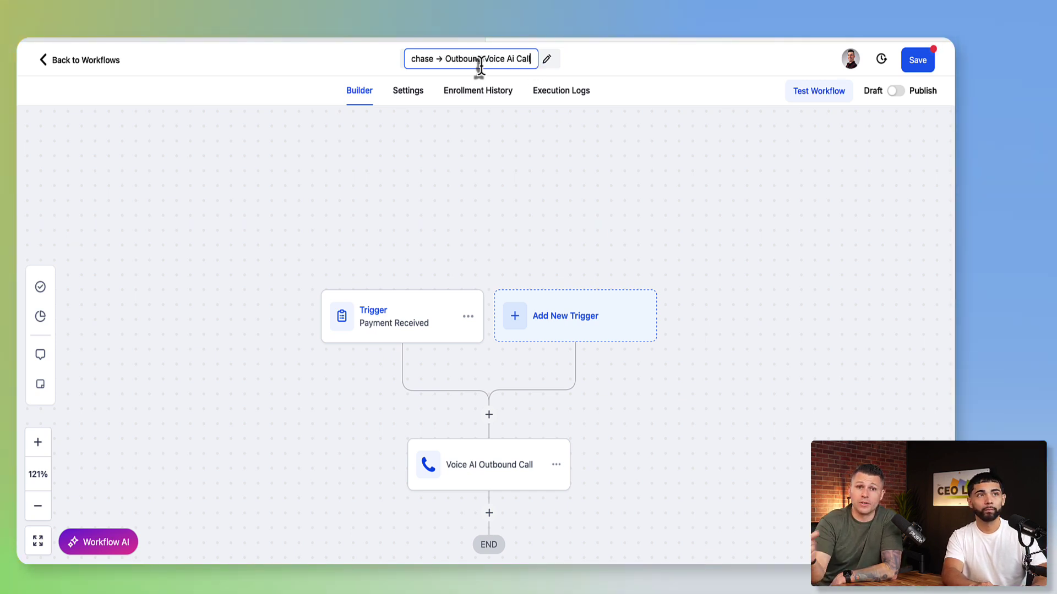
click(510, 58)
text(.)
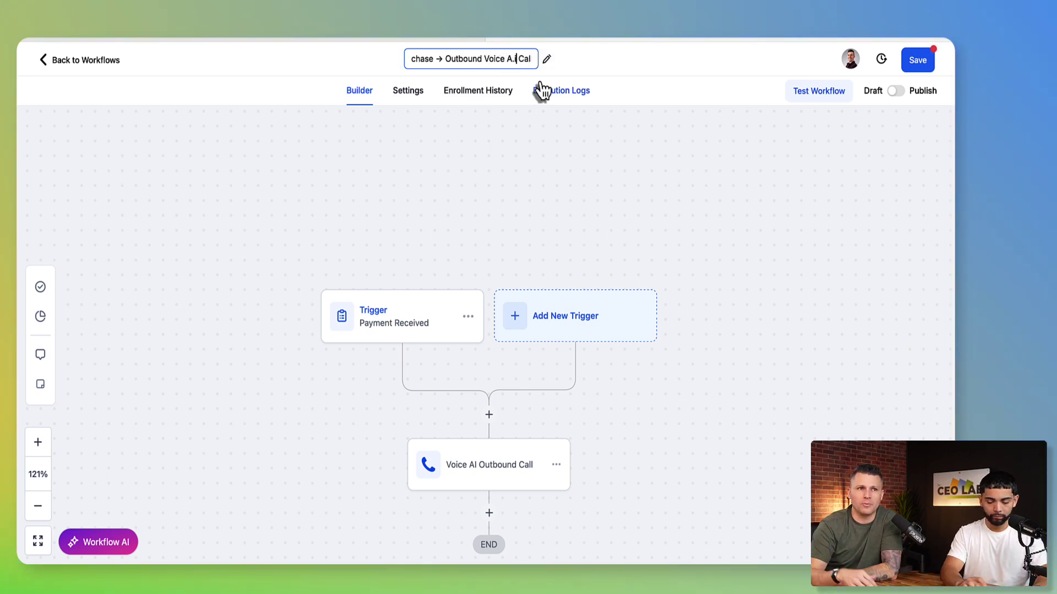
key(Delete)
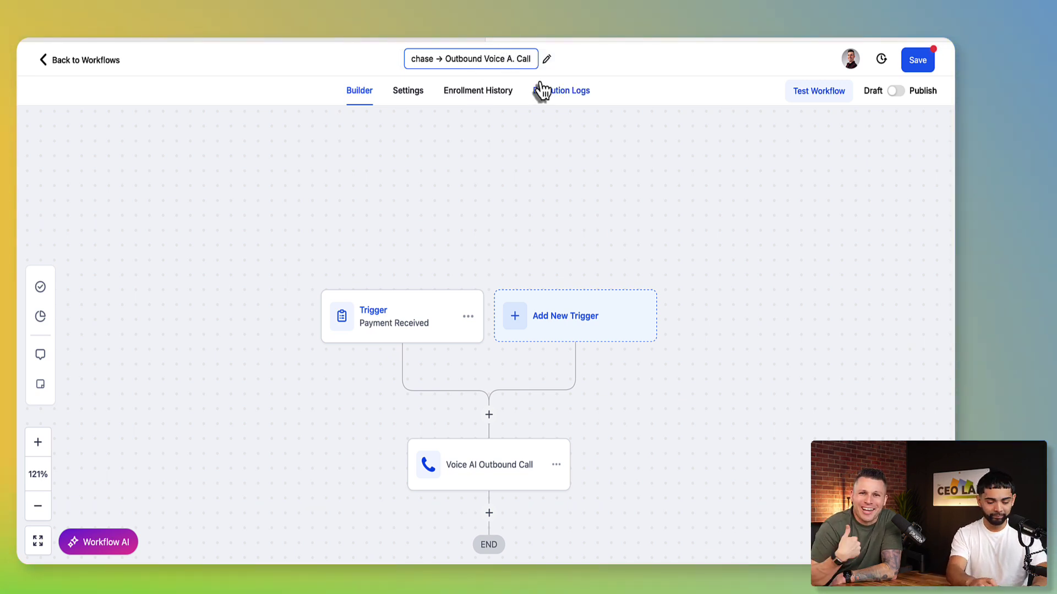
text(I.)
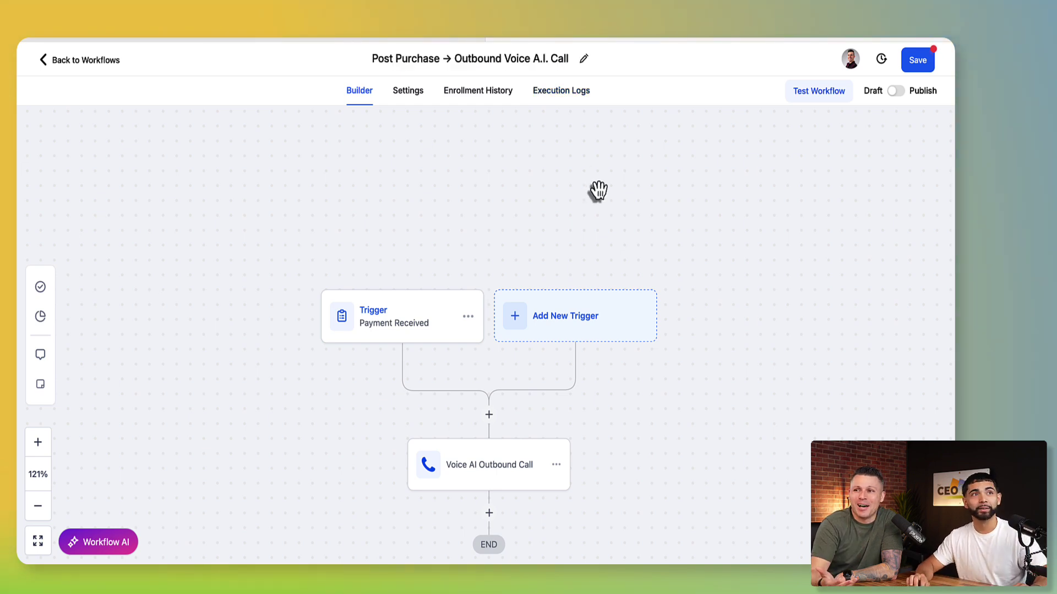